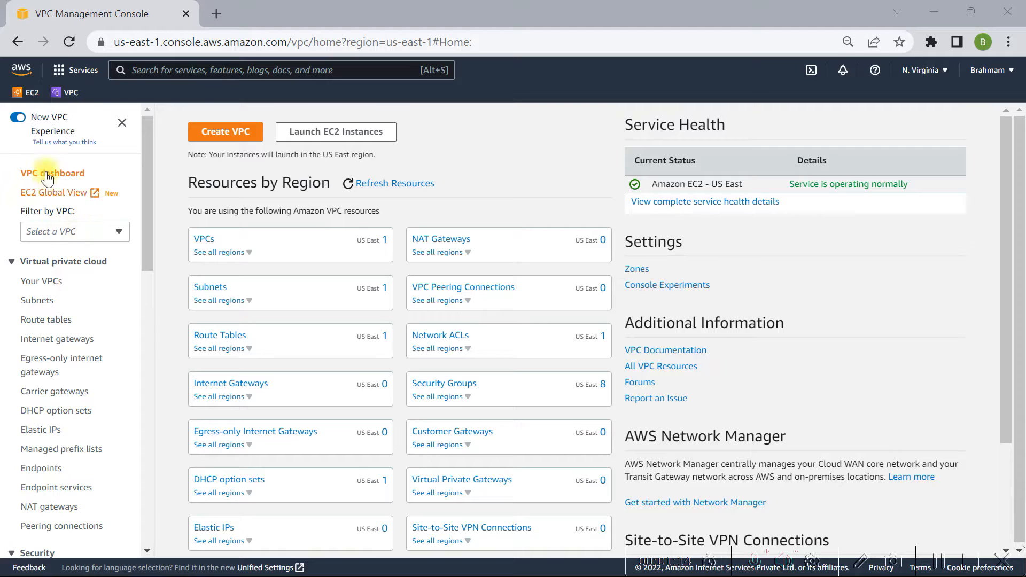
- Start creating a VPC-only resource in the US East (N. Virginia) region with the name tag VPC-1-Peering
click(64, 97)
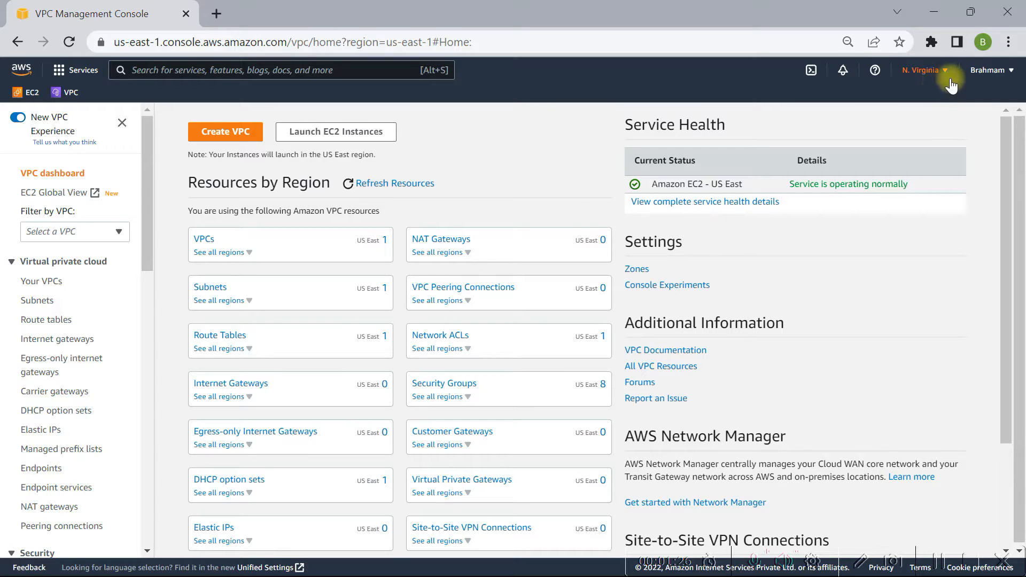
click(204, 239)
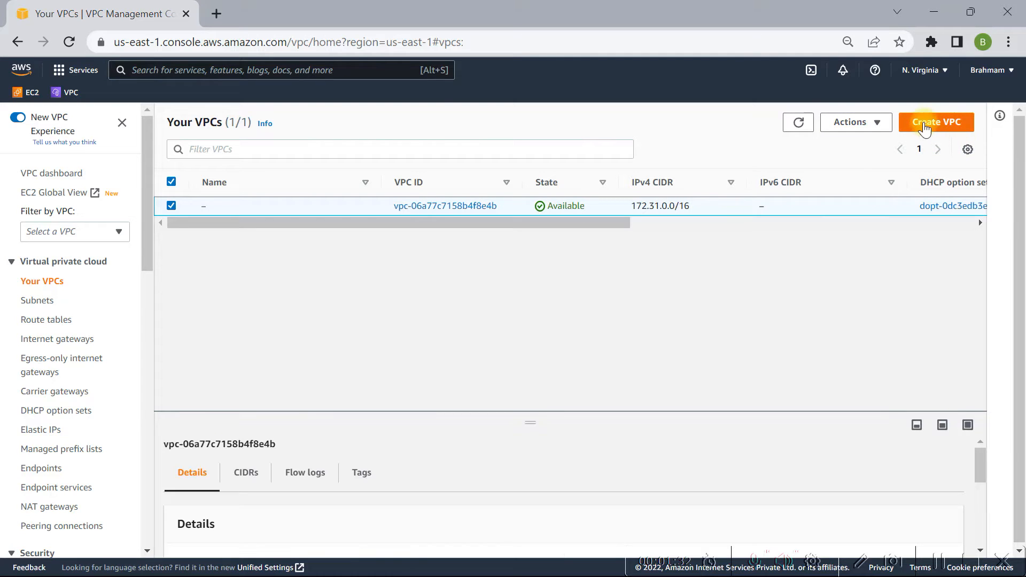
click(924, 124)
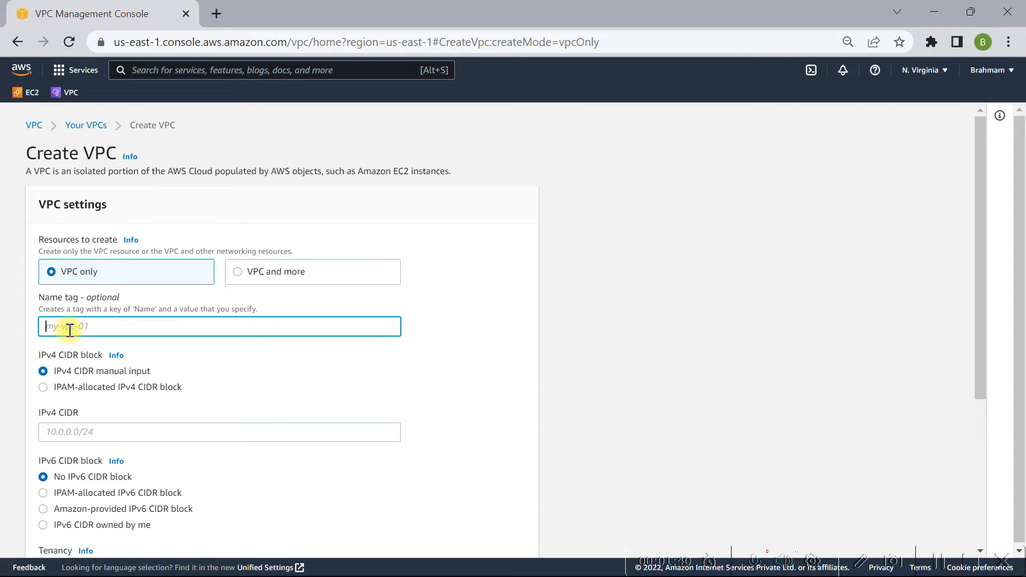
text(VPC-1-Peering)
- Set the new VPC's IPv4 CIDR to 10.30.0.0/16 and create the VPC
scroll(190, 373, down, 2)
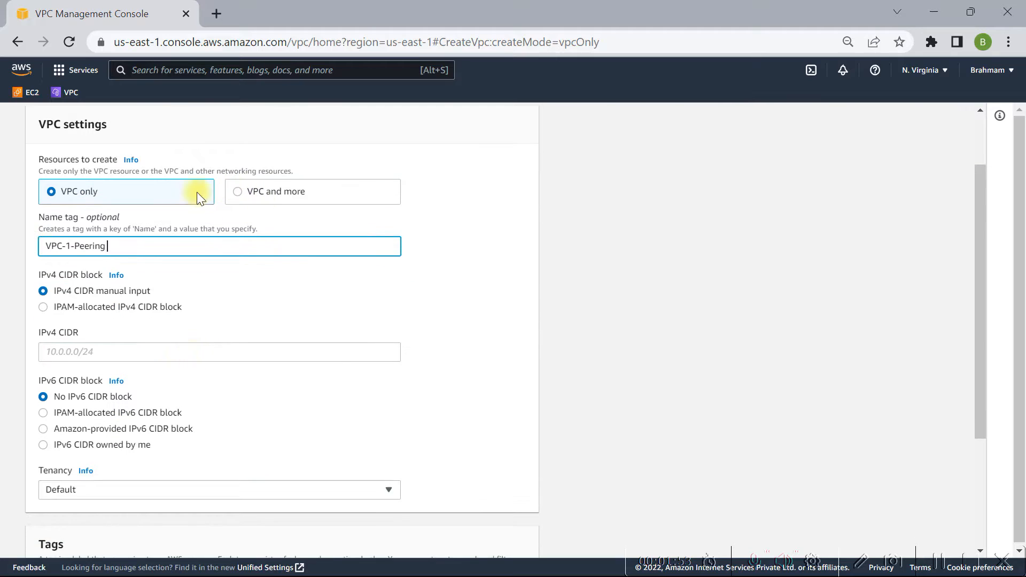
scroll(181, 329, down, 2)
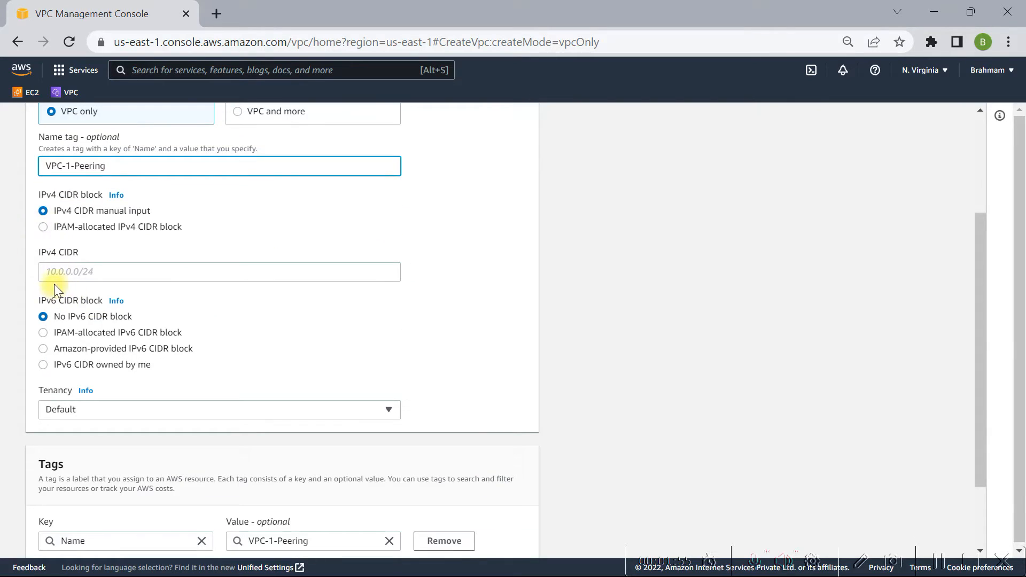
click(69, 273)
text(1)
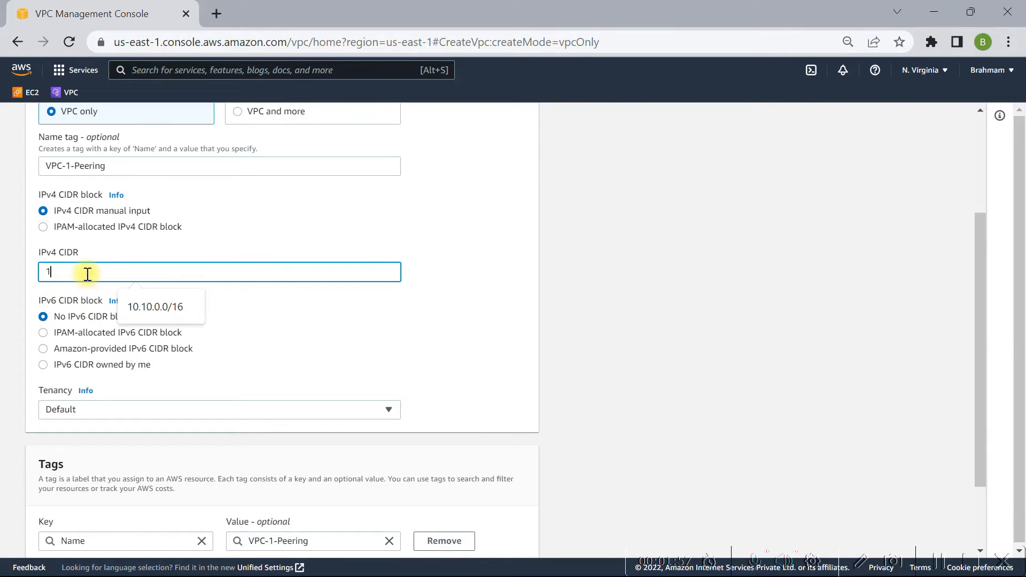
text(0.1)
key(BackSpace)
key(BackSpace)
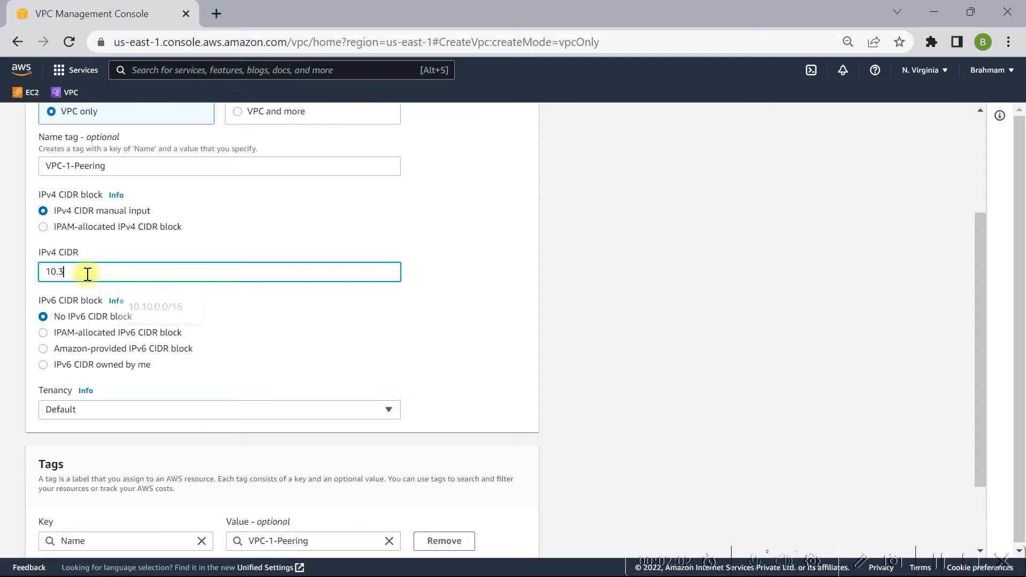
text(30.00/16)
scroll(176, 328, down, 2)
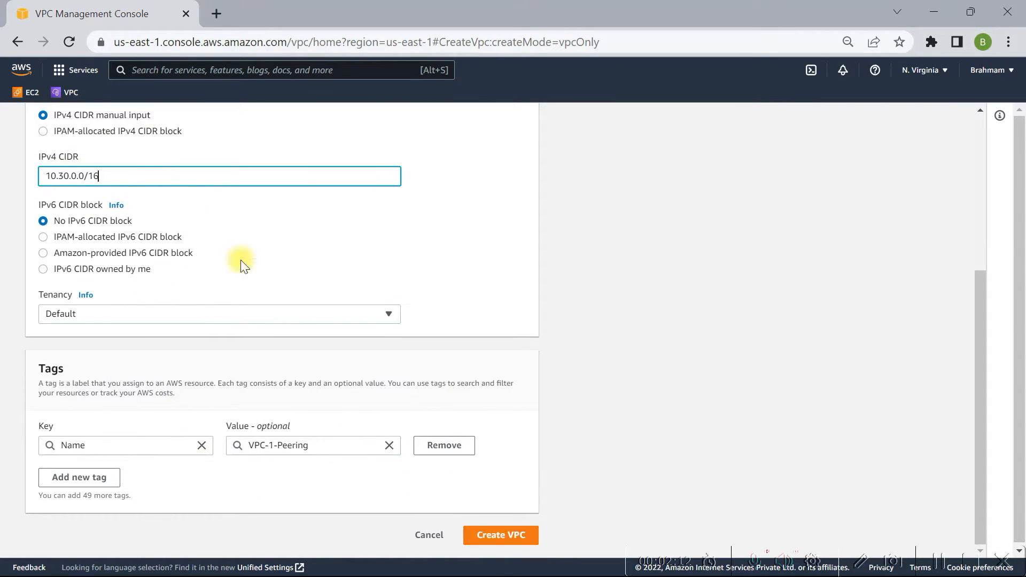
scroll(142, 201, up, 2)
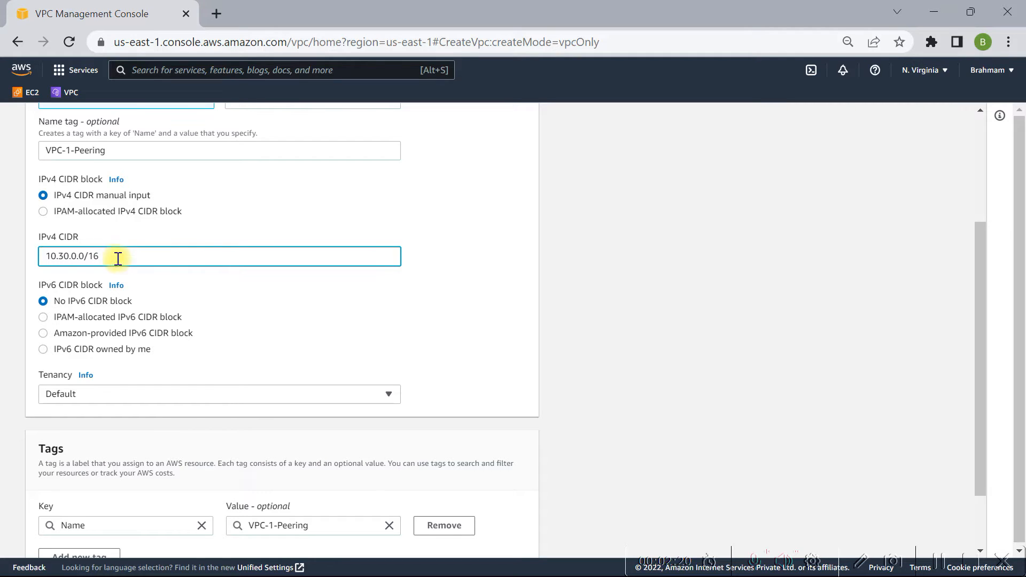
drag(115, 256, 36, 255)
scroll(261, 334, down, 2)
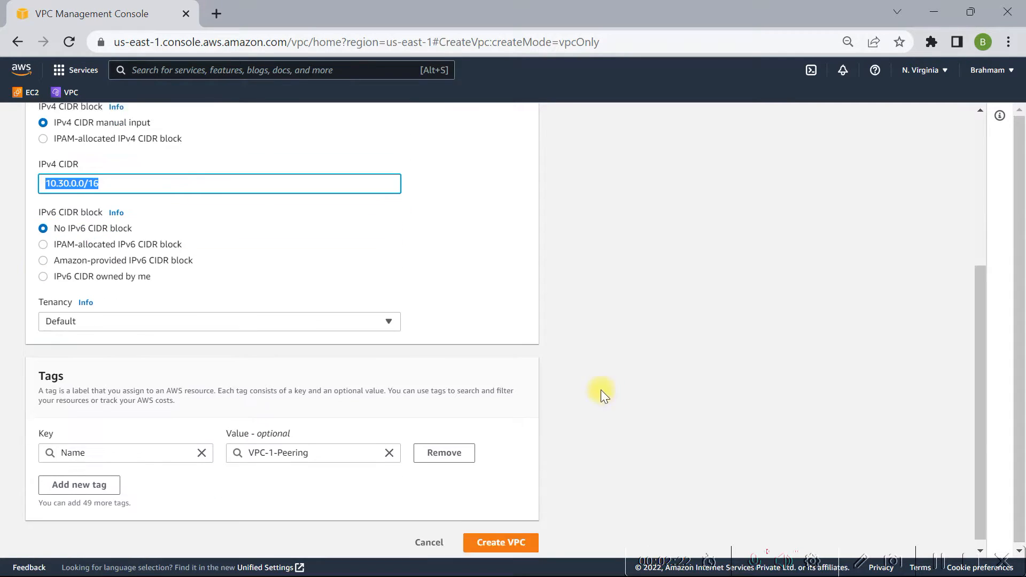
click(496, 537)
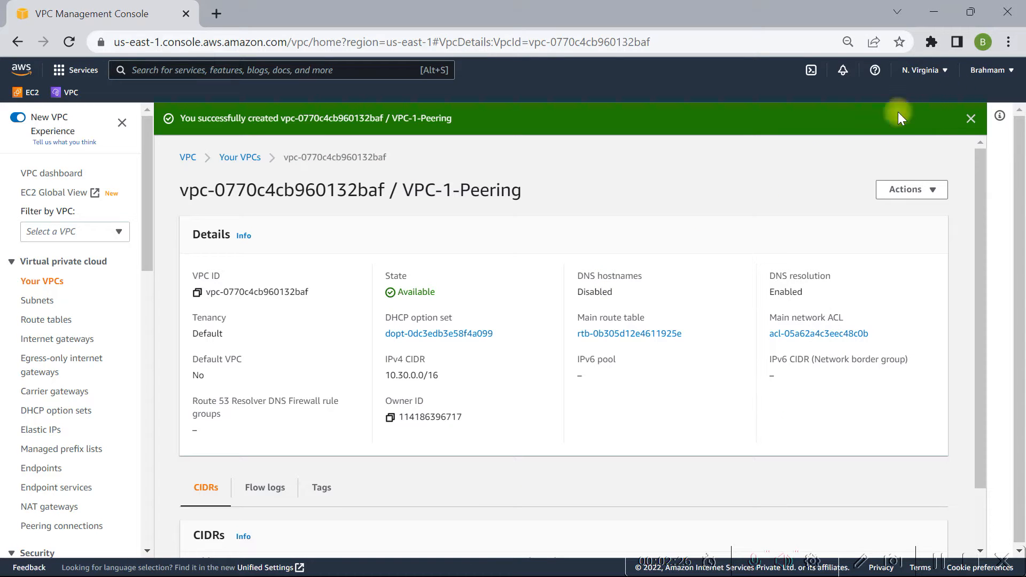
- Create an internet gateway with the name tag IGW-1
click(71, 345)
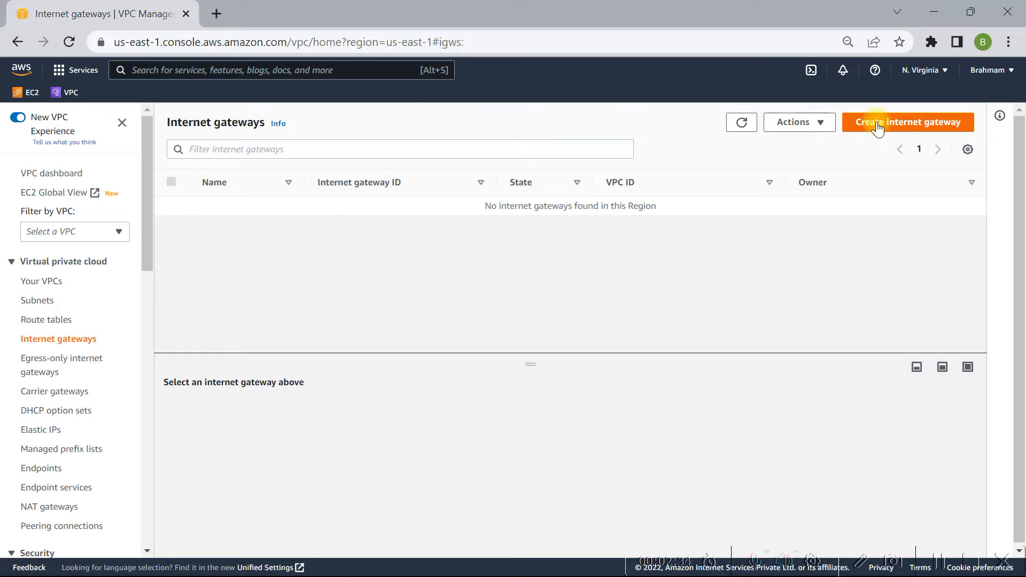
click(877, 129)
click(69, 298)
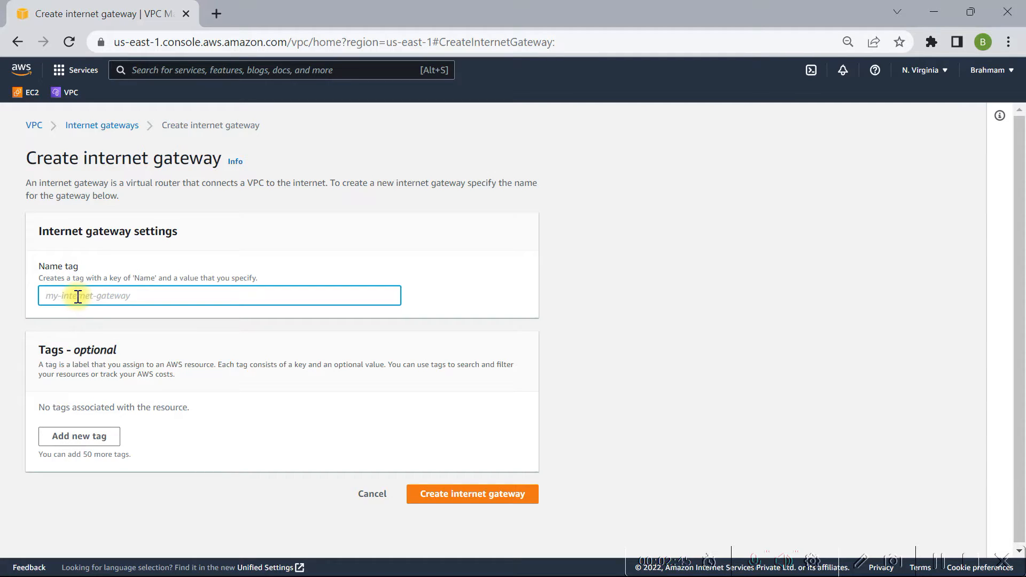
text(IGW-1)
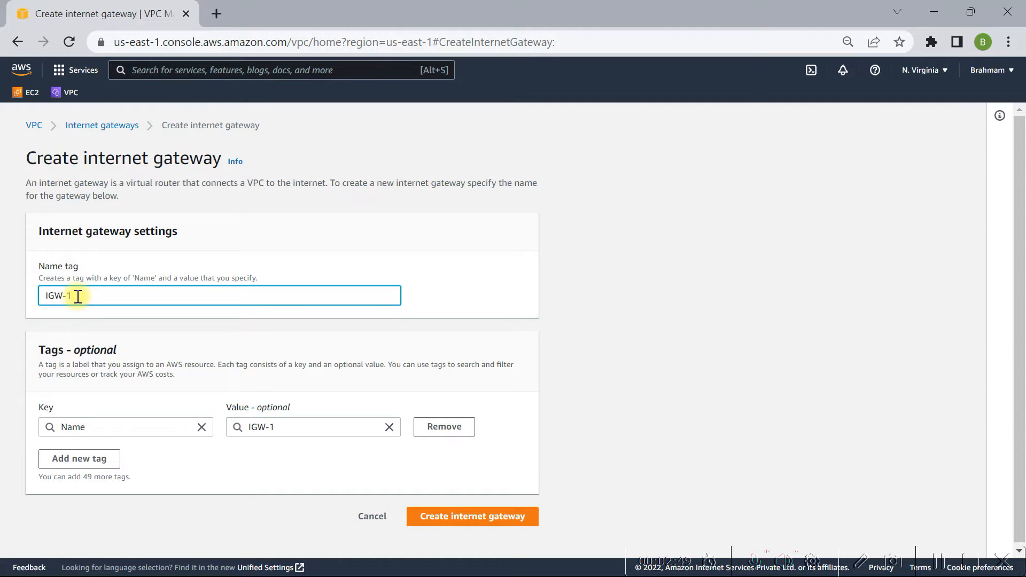
click(449, 516)
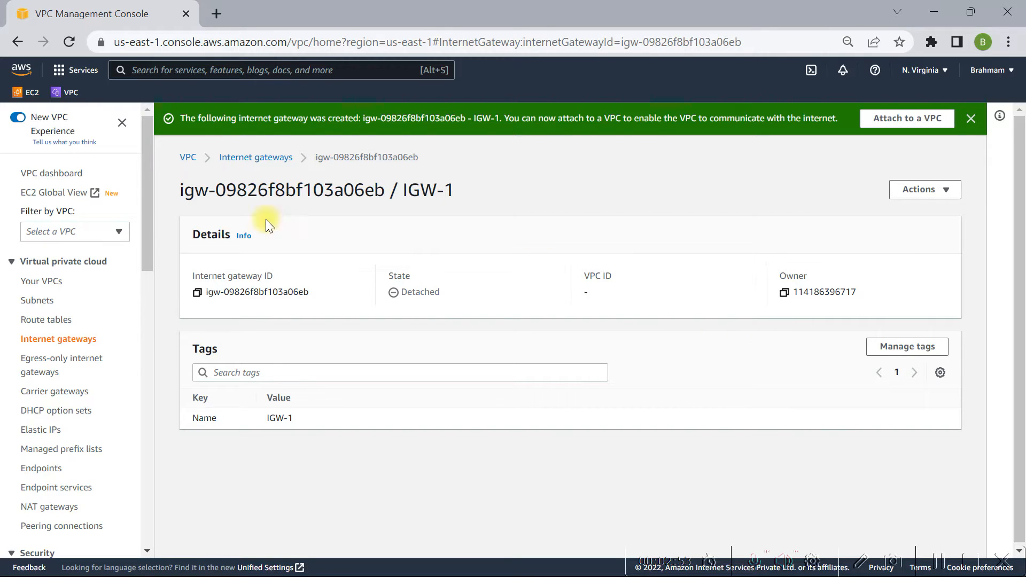
- Attach the internet gateway IGW-1 to the VPC VPC-1-Peering
click(945, 191)
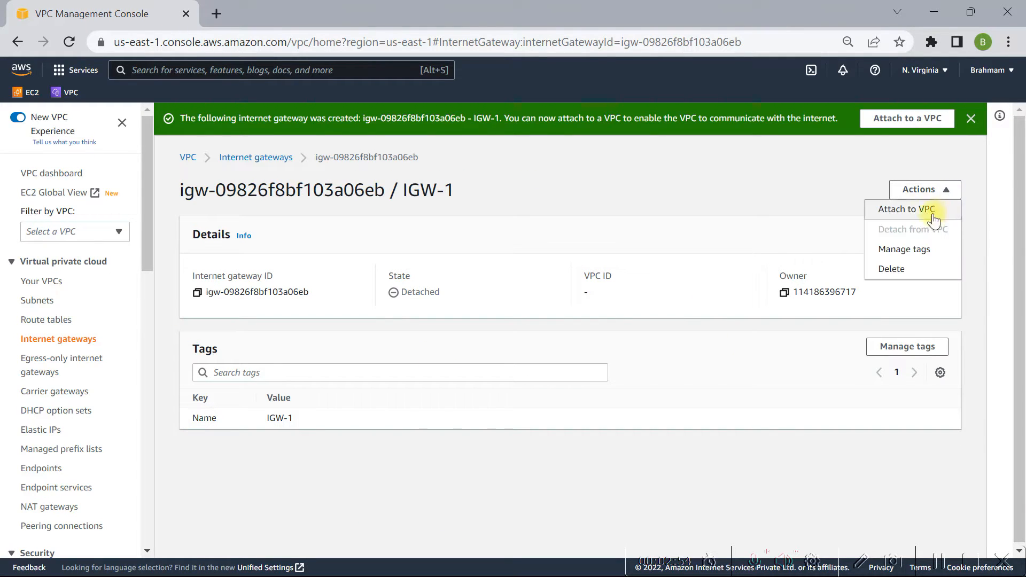
click(918, 207)
click(65, 277)
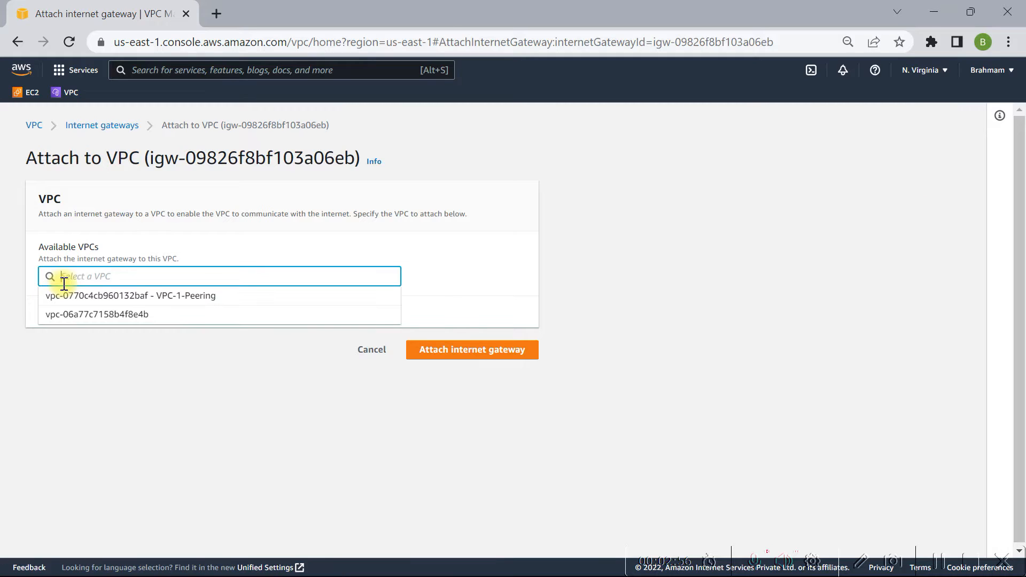
click(238, 295)
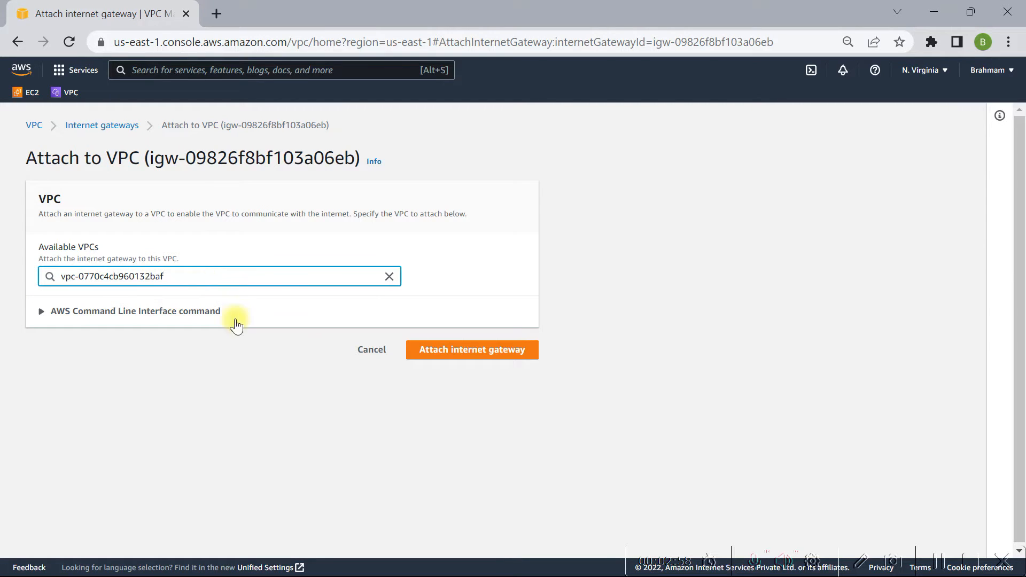
click(489, 350)
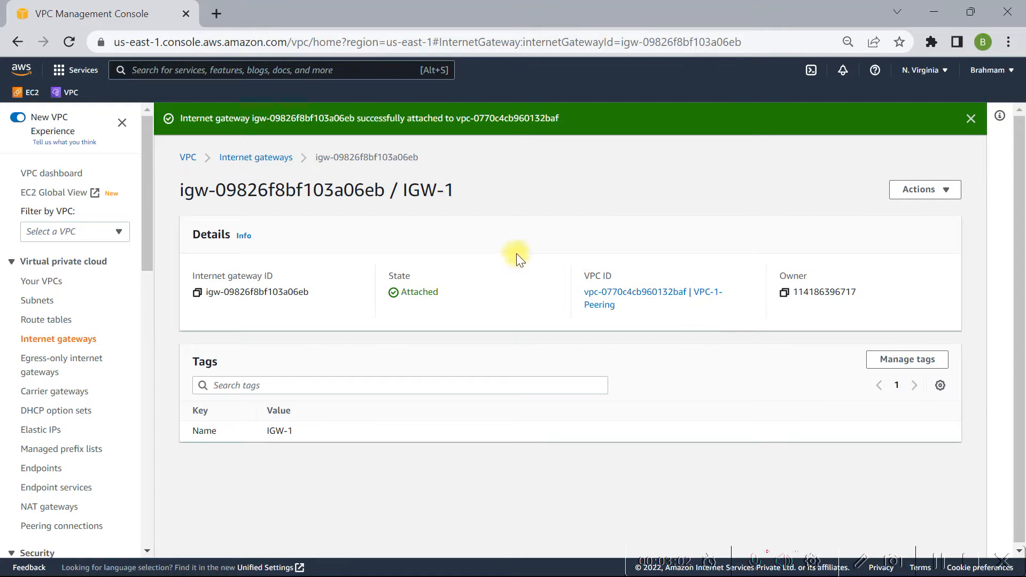
- Start creating a subnet and choose VPC-1-Peering as its VPC
click(31, 303)
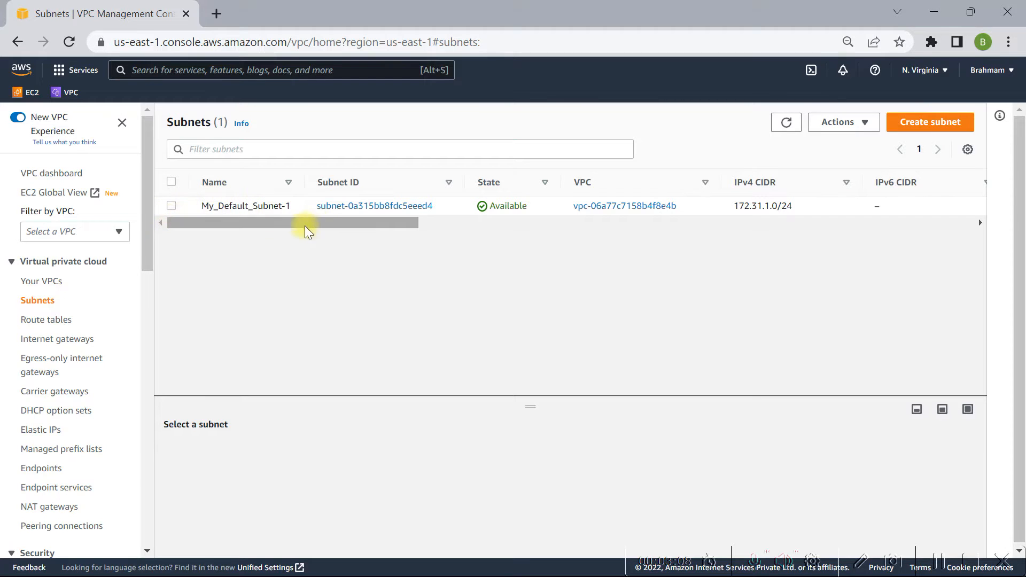
click(927, 124)
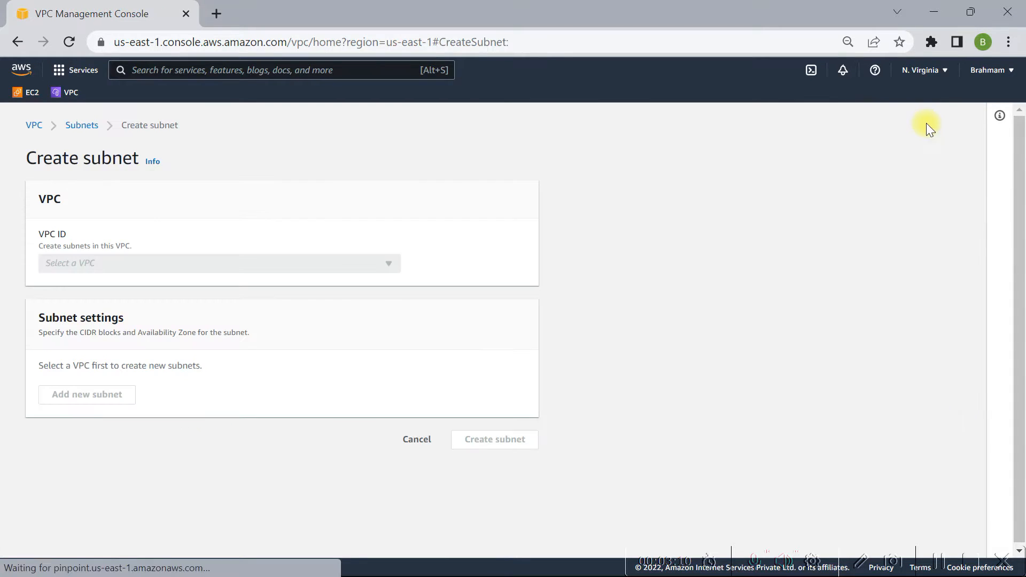
click(78, 262)
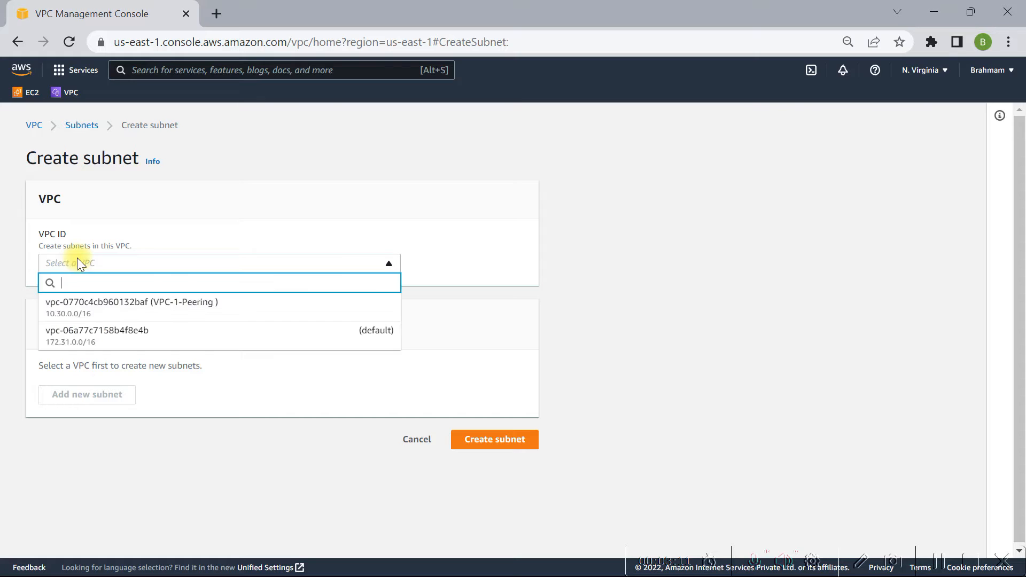
click(146, 311)
- Name the subnet Public Subnet and place it in availability zone us-east-1a
scroll(60, 356, down, 3)
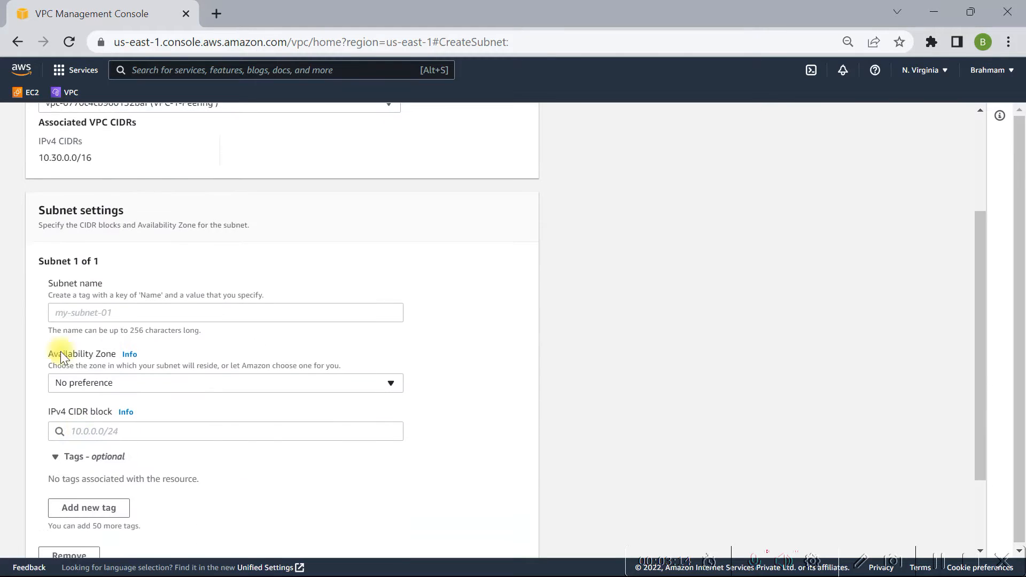
click(76, 313)
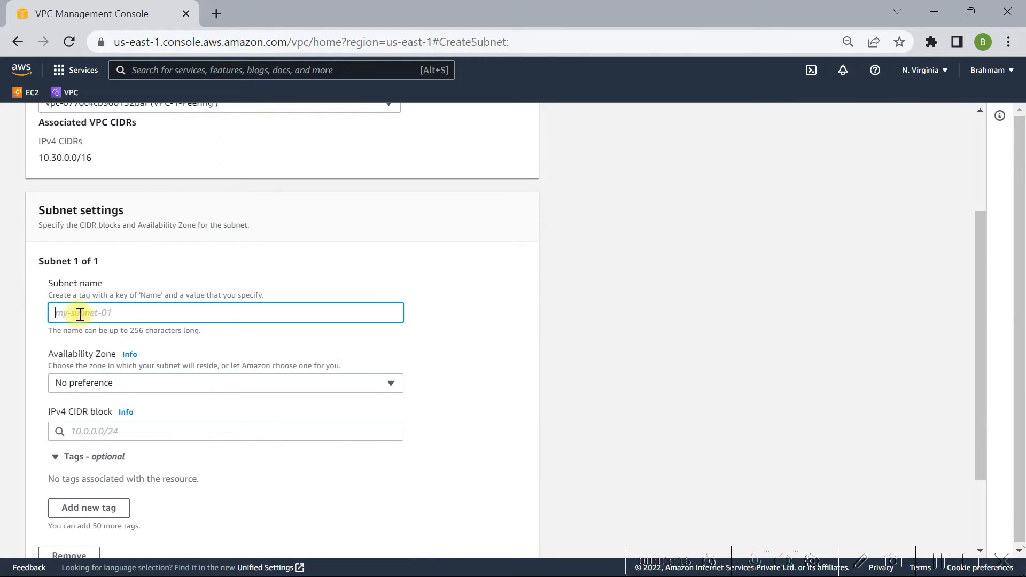
text(Pu)
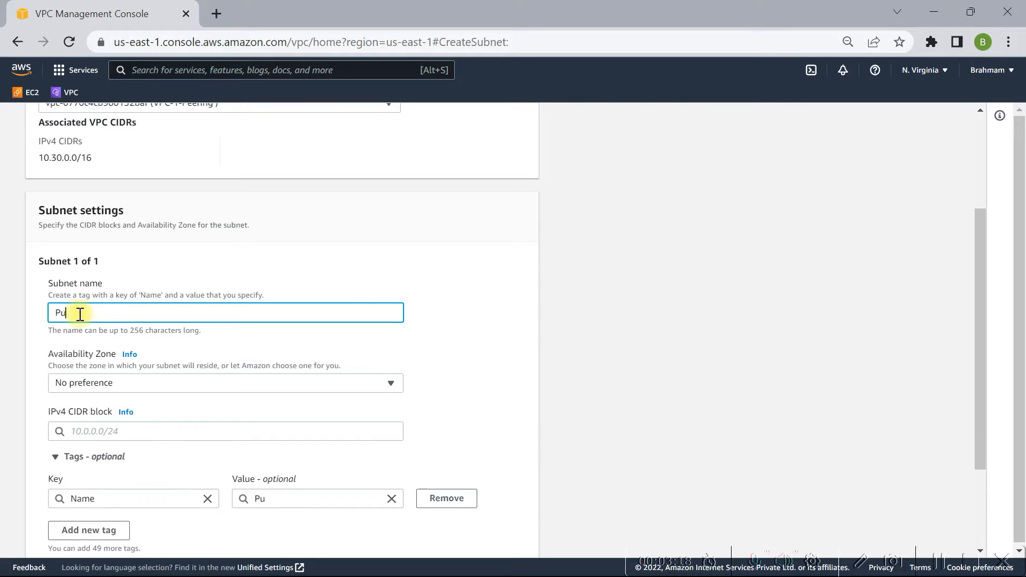
text(blic Subnet)
click(111, 383)
click(177, 219)
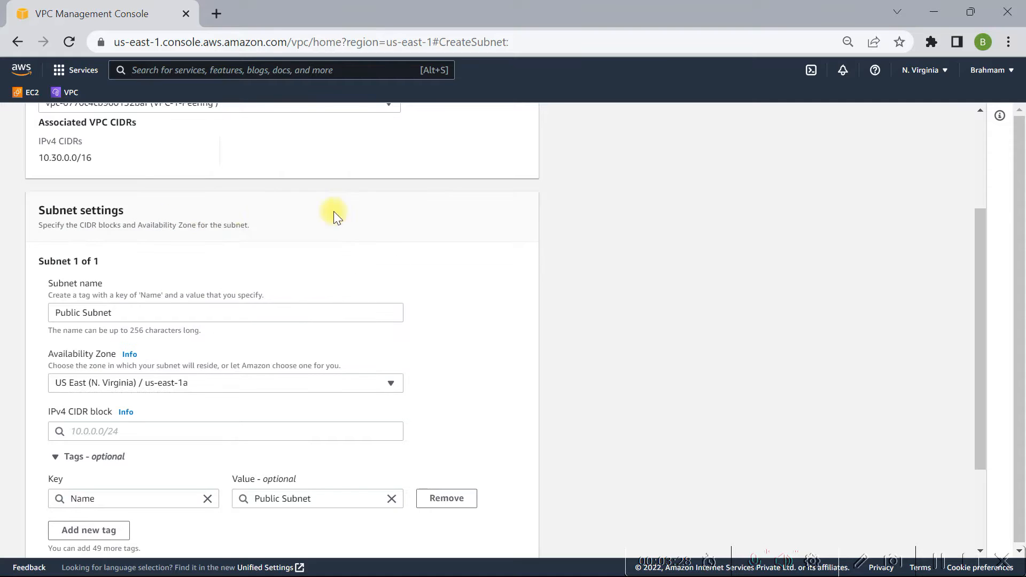
- Set the subnet's IPv4 CIDR block to 10.30.10.0/24 and create the subnet
click(95, 429)
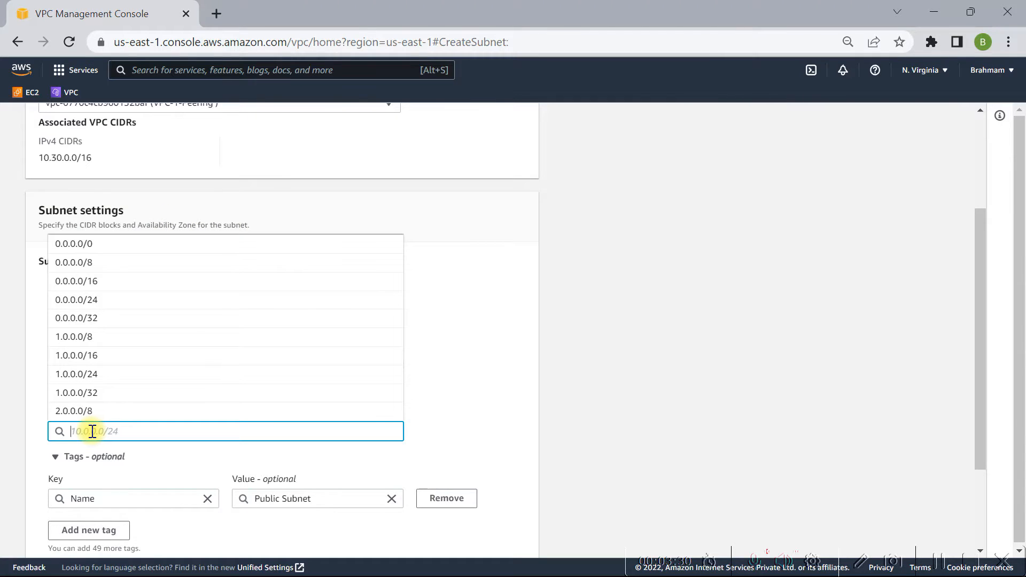
text(10.30)
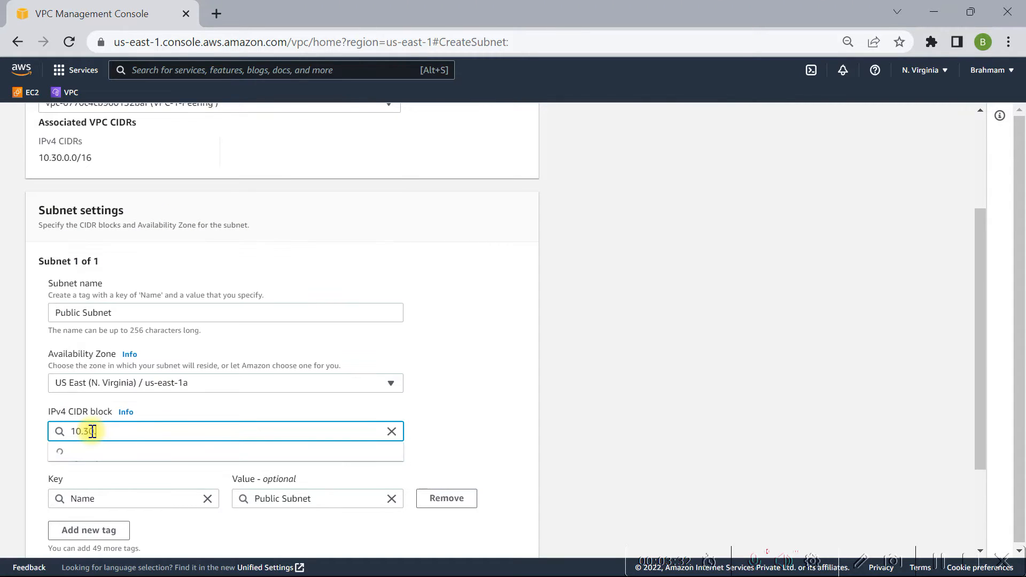
text(.10)
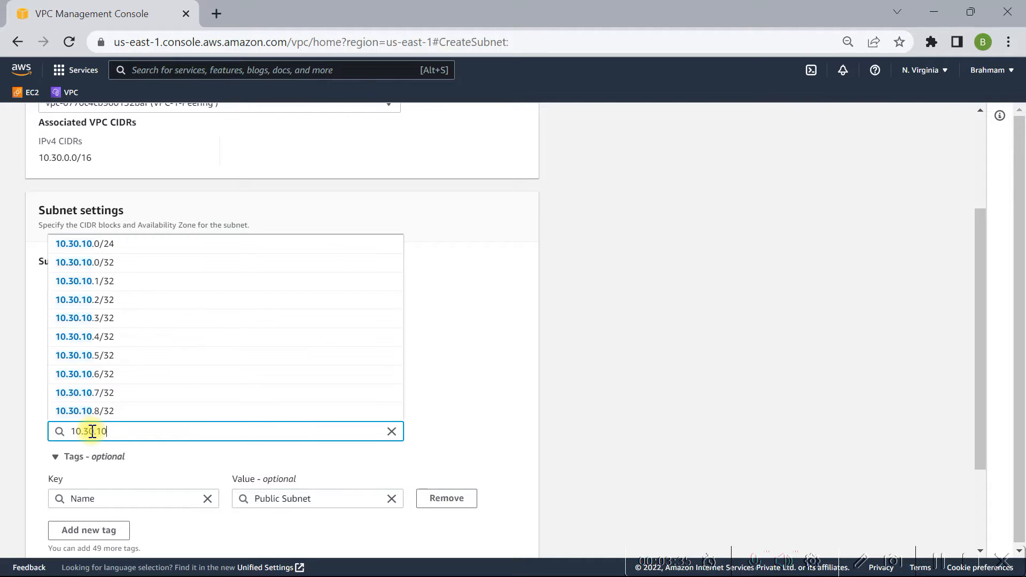
text(.0)
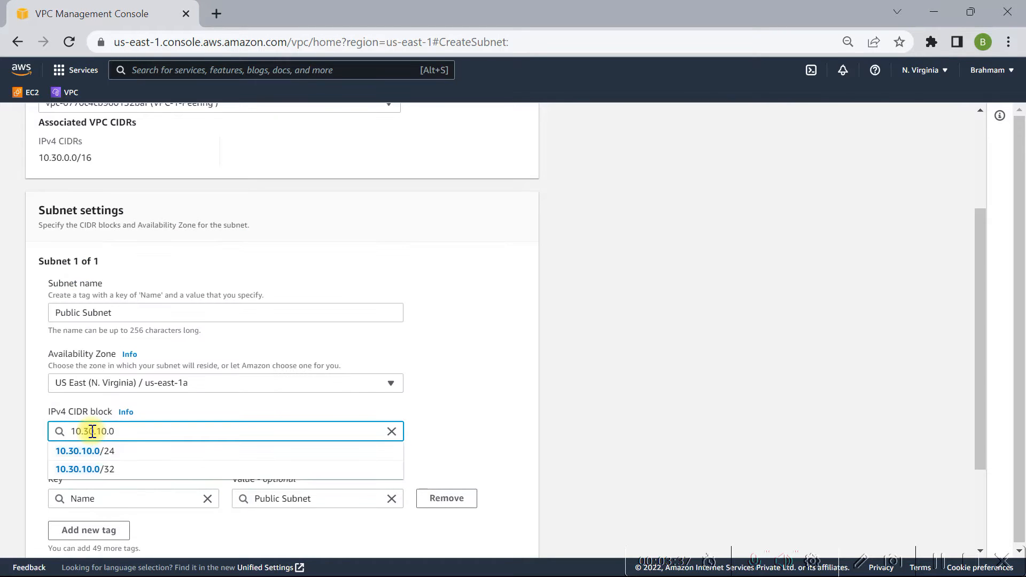
text(/24)
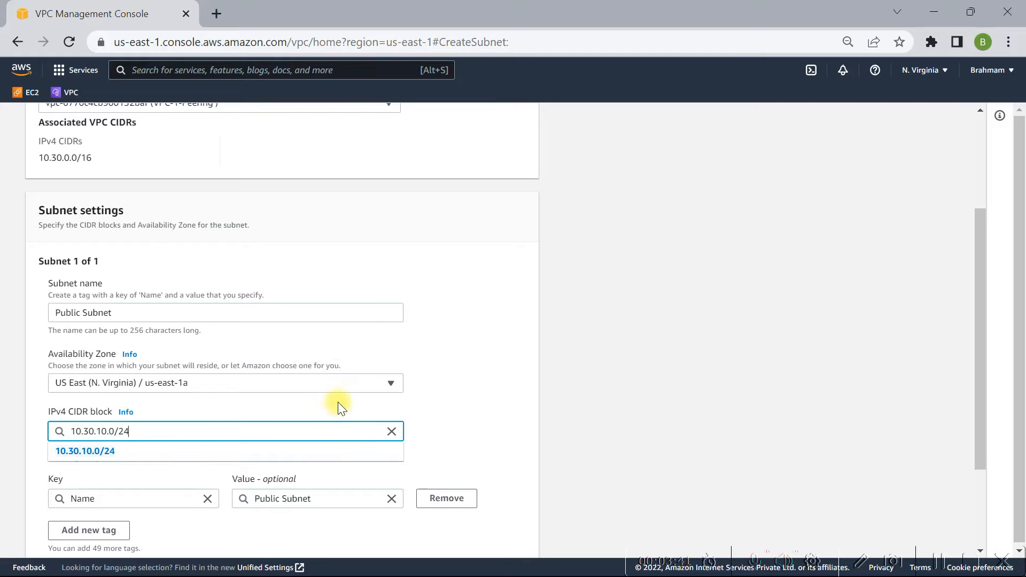
scroll(492, 495, down, 3)
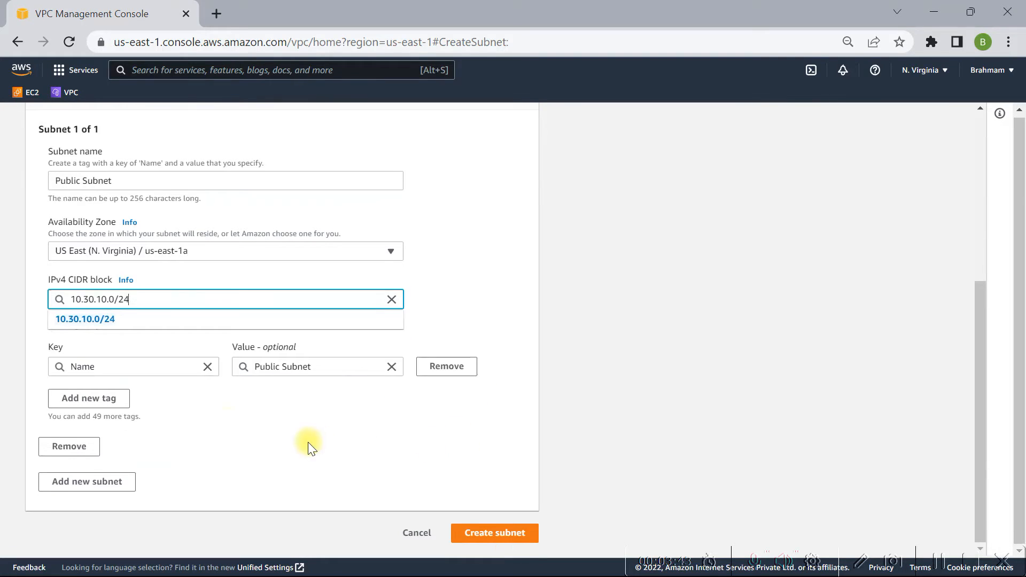
click(479, 533)
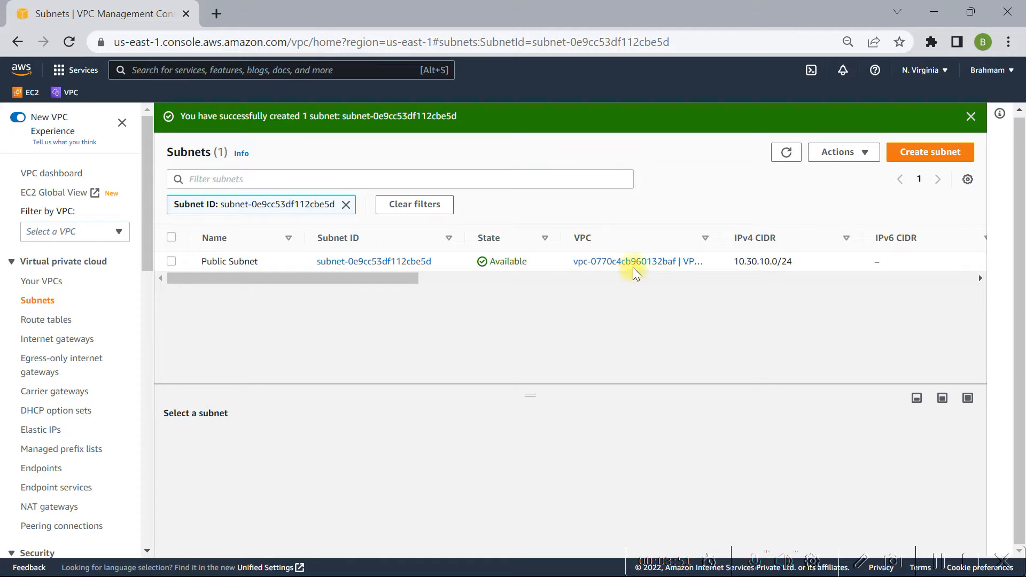
- List the route tables and widen the VPC column to fit the full VPC names
click(43, 322)
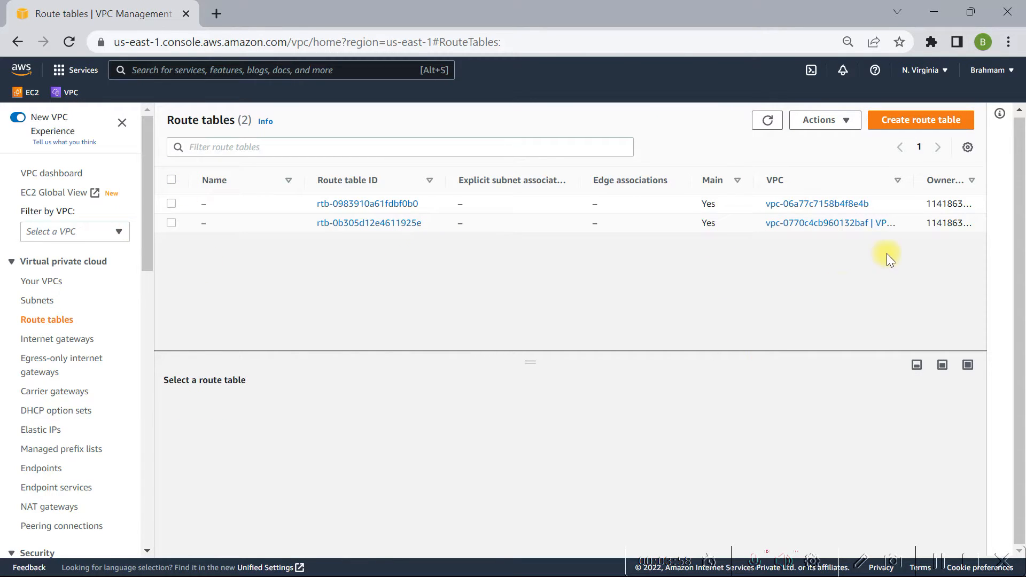
drag(912, 180, 969, 185)
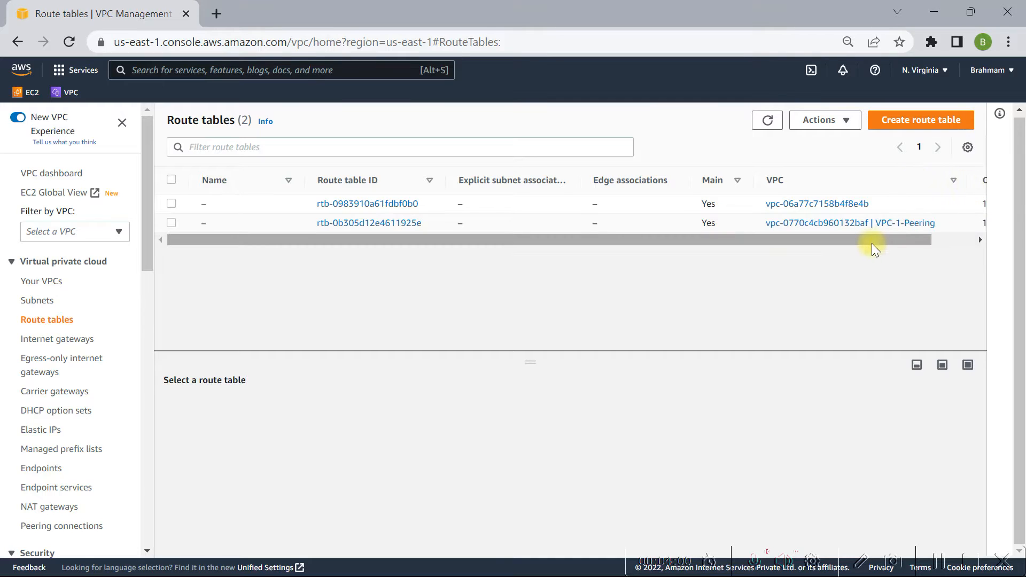
drag(872, 241, 947, 230)
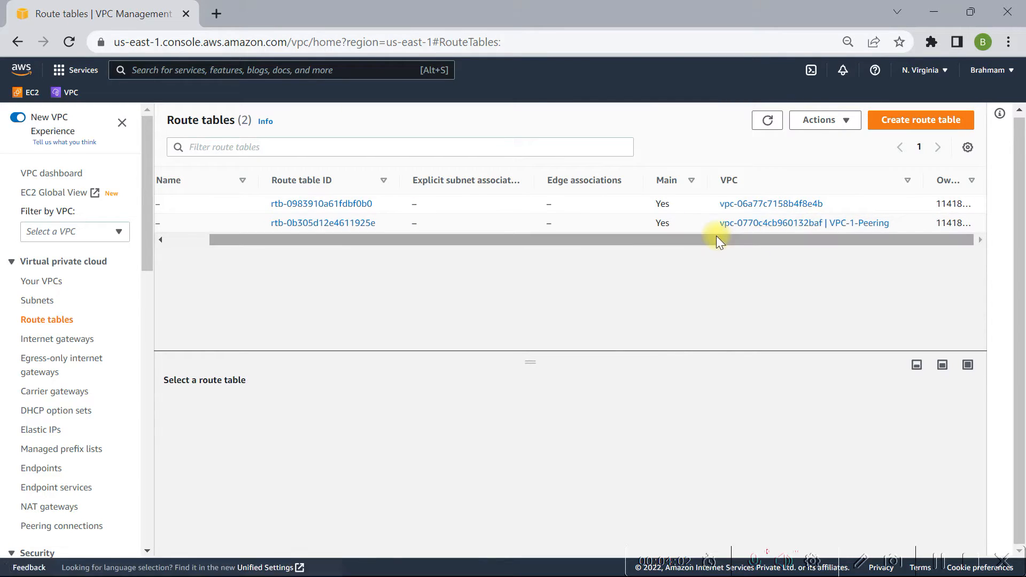
drag(716, 239, 381, 248)
- Name the route table belonging to VPC-1-Peering "Routing _ Peering" and save the name
click(170, 222)
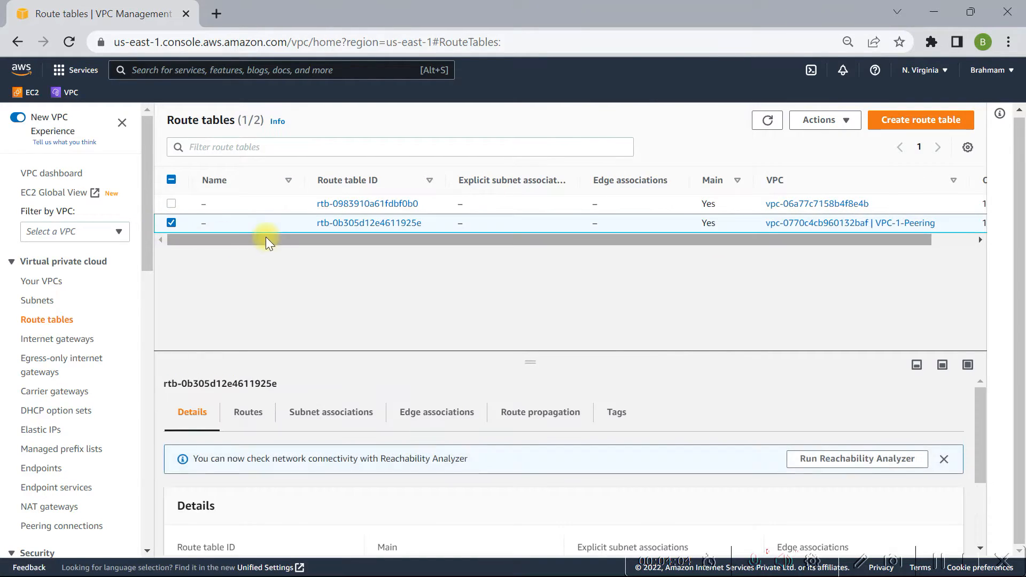
click(214, 224)
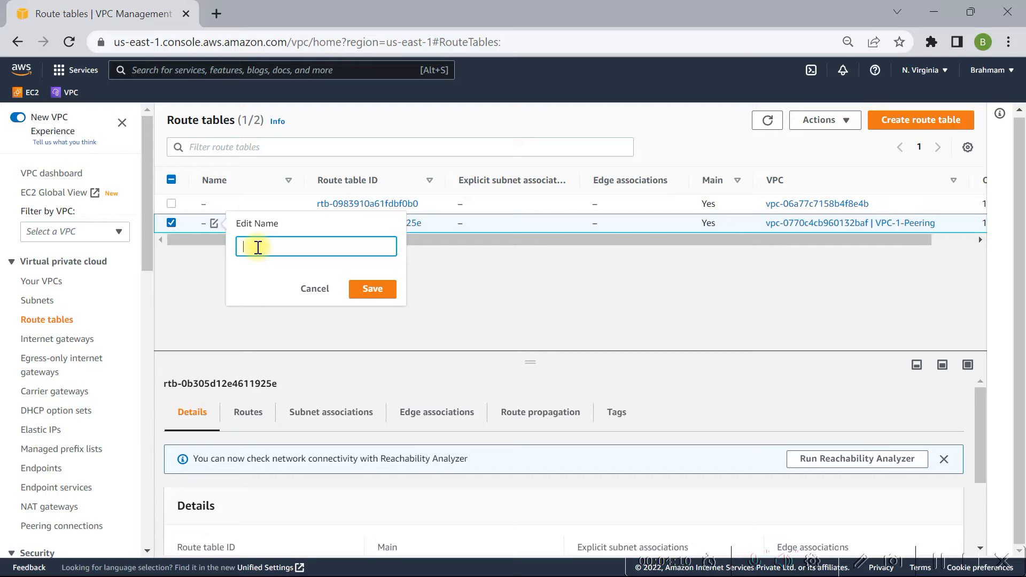
text(Rou)
key(BackSpace)
key(BackSpace)
text(_ e)
key(BackSpace)
text(Peering)
click(380, 296)
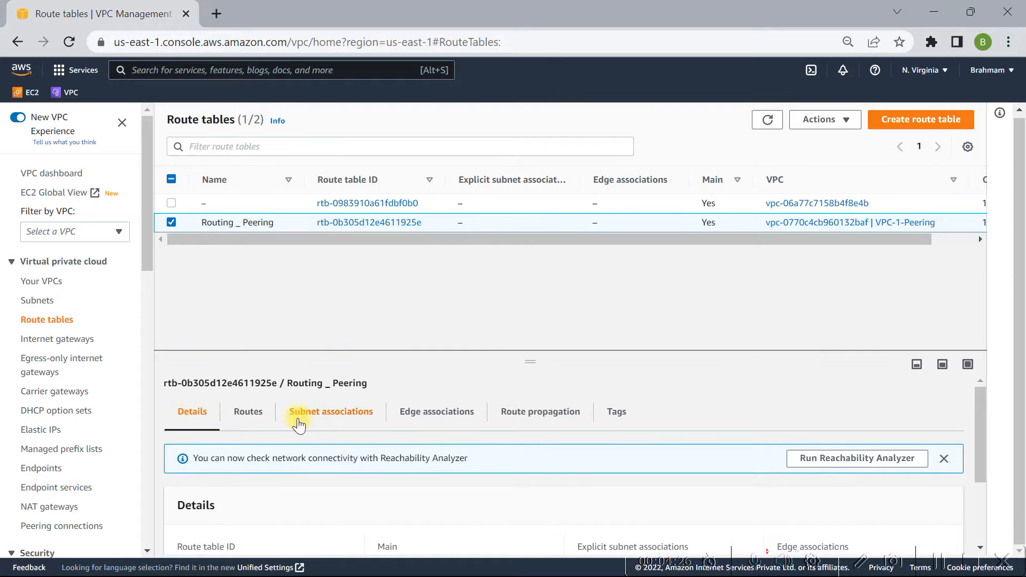
- Associate the Public Subnet explicitly with the Routing _ Peering route table and save the association
click(323, 421)
scroll(664, 424, down, 3)
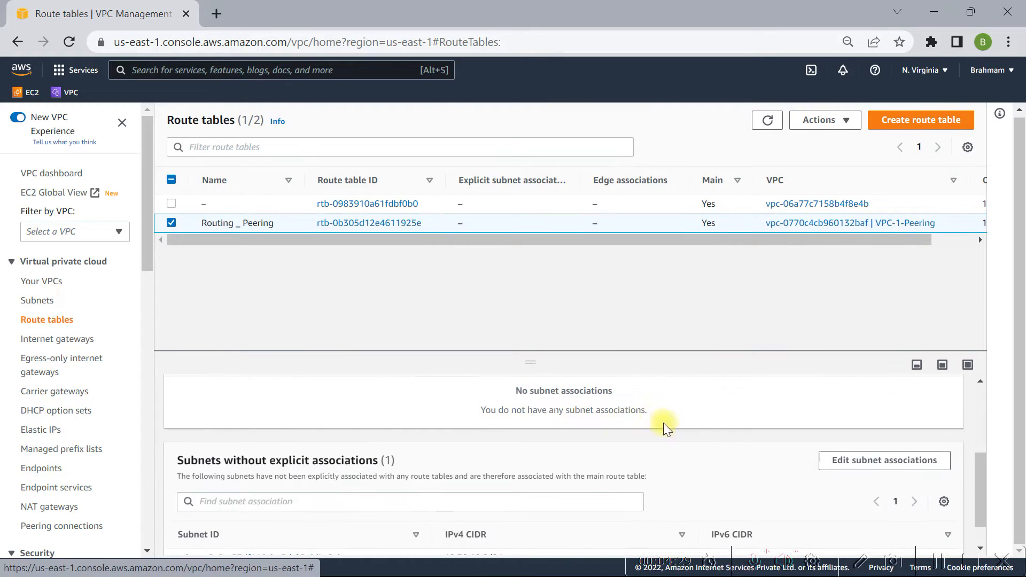
scroll(451, 458, up, 3)
click(847, 463)
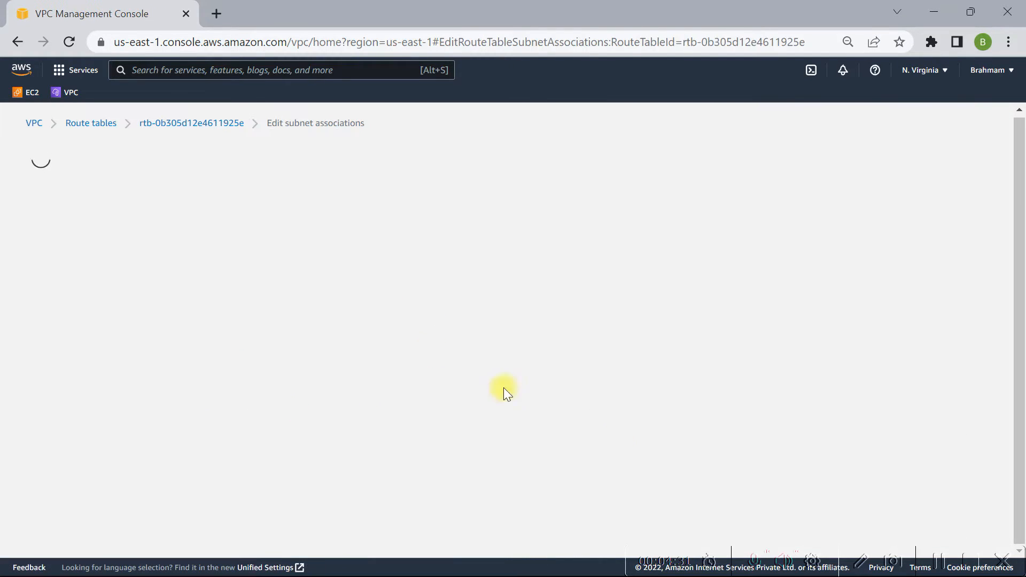
click(43, 299)
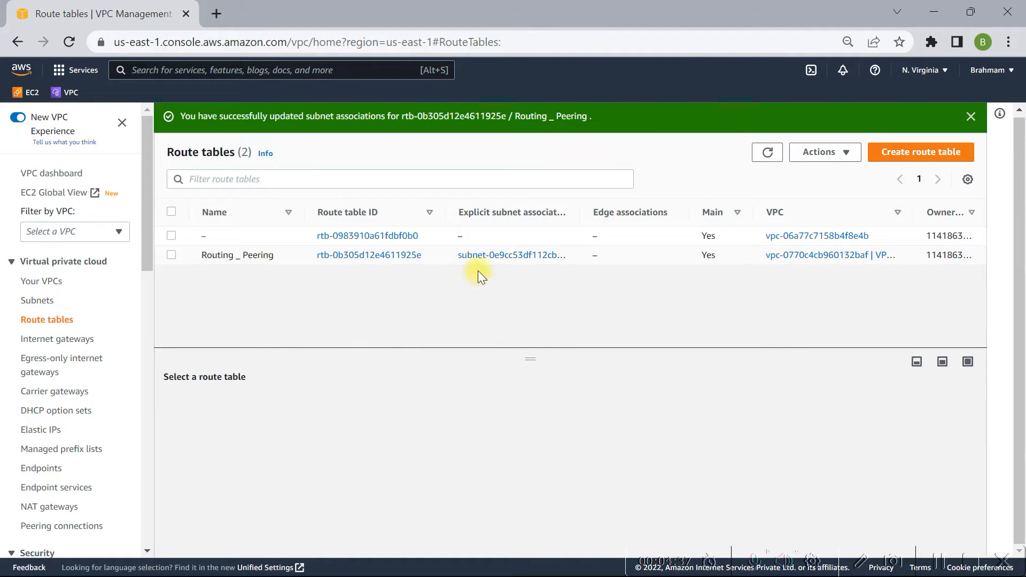
- Add a route for destination 0.0.0.0/0 targeting internet gateway IGW-1 to the Routing _ Peering route table and save the changes
click(171, 255)
click(257, 412)
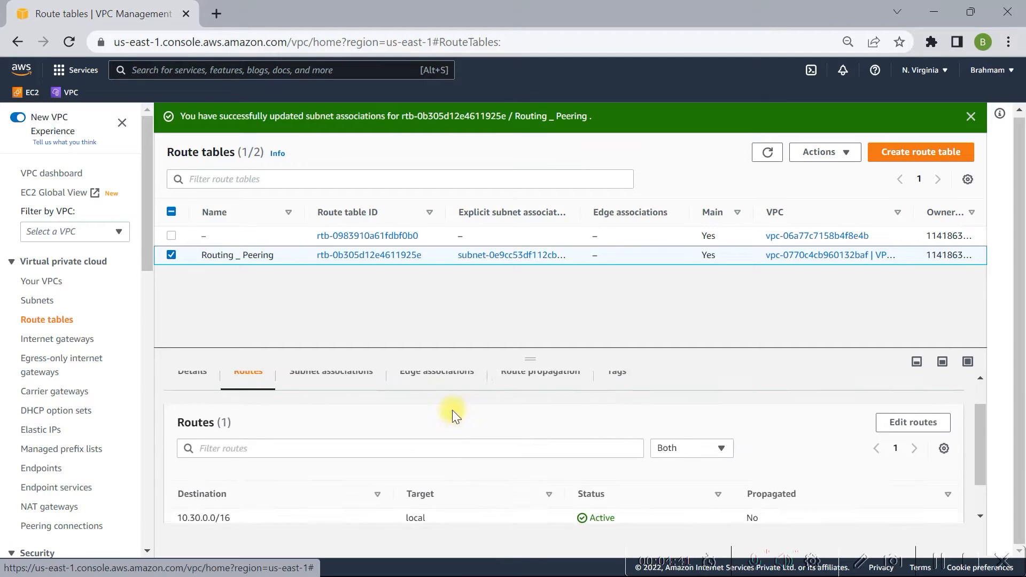
scroll(452, 409, down, 2)
click(903, 380)
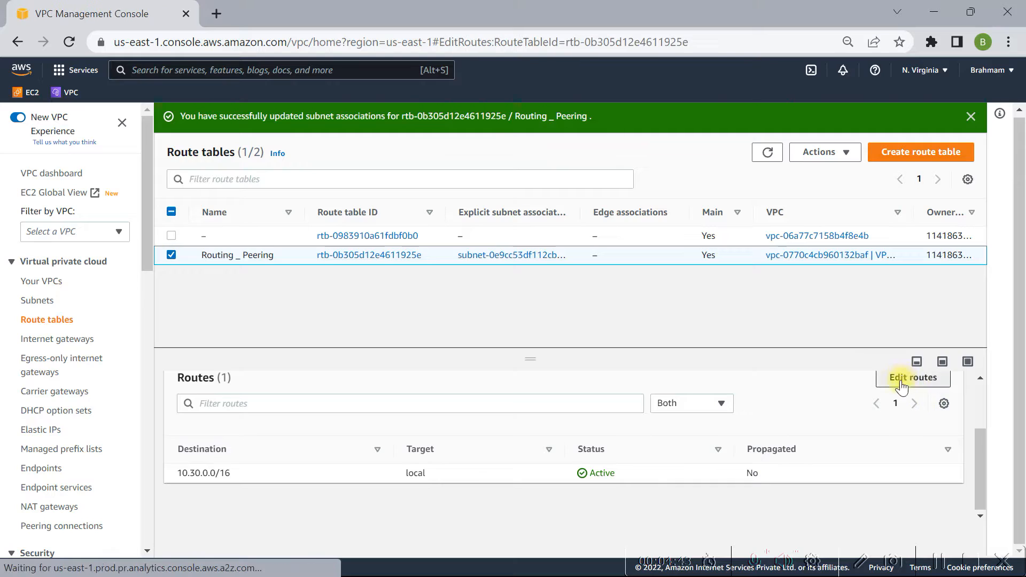
click(64, 275)
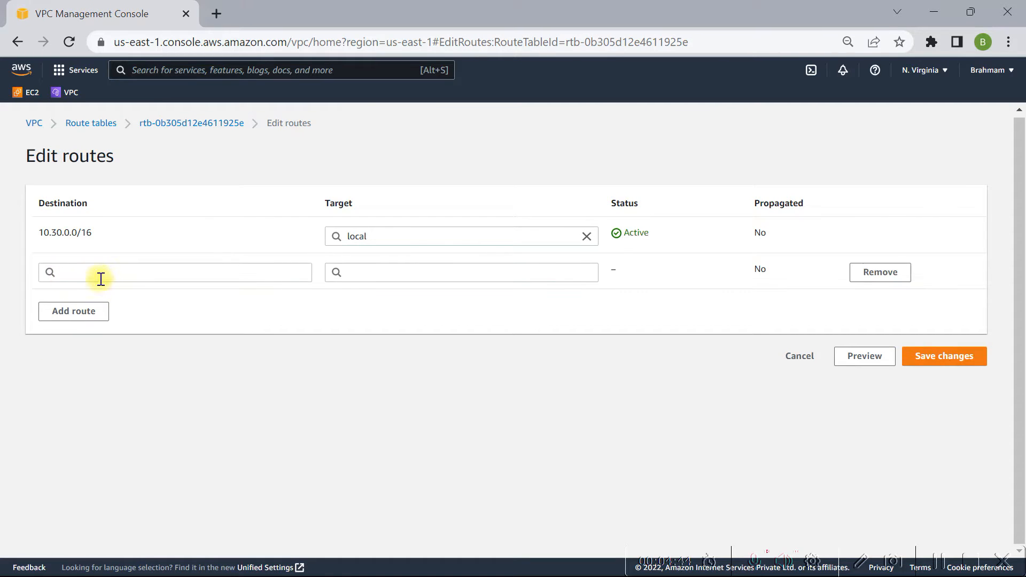
click(92, 276)
text(0.0.0.0/0)
click(417, 275)
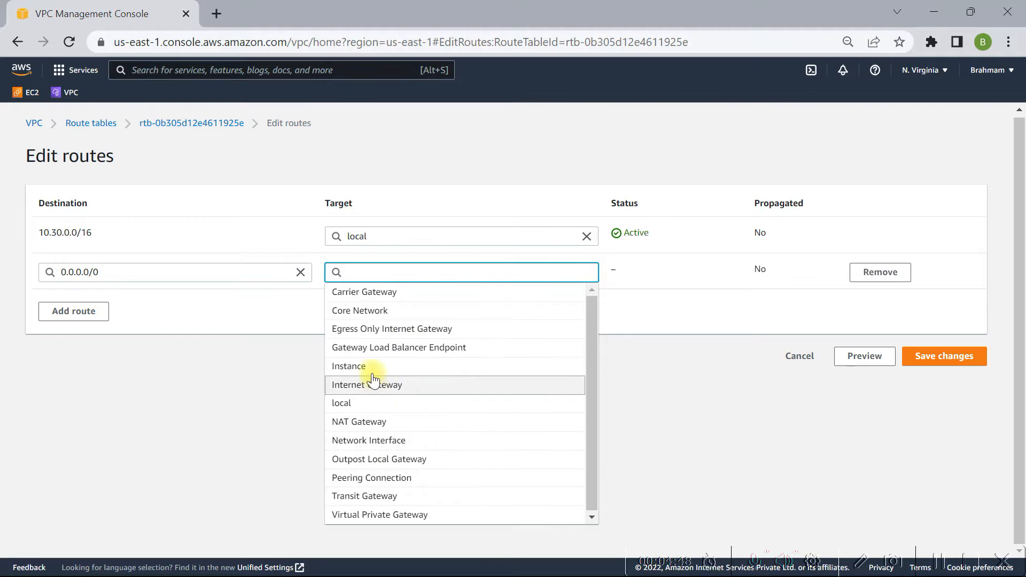
click(382, 392)
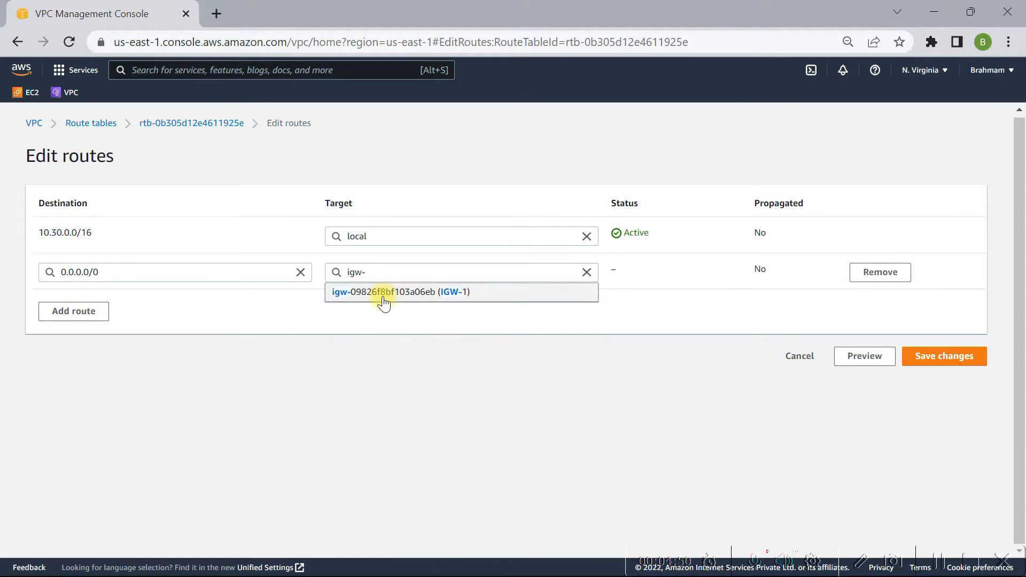
click(382, 300)
click(952, 359)
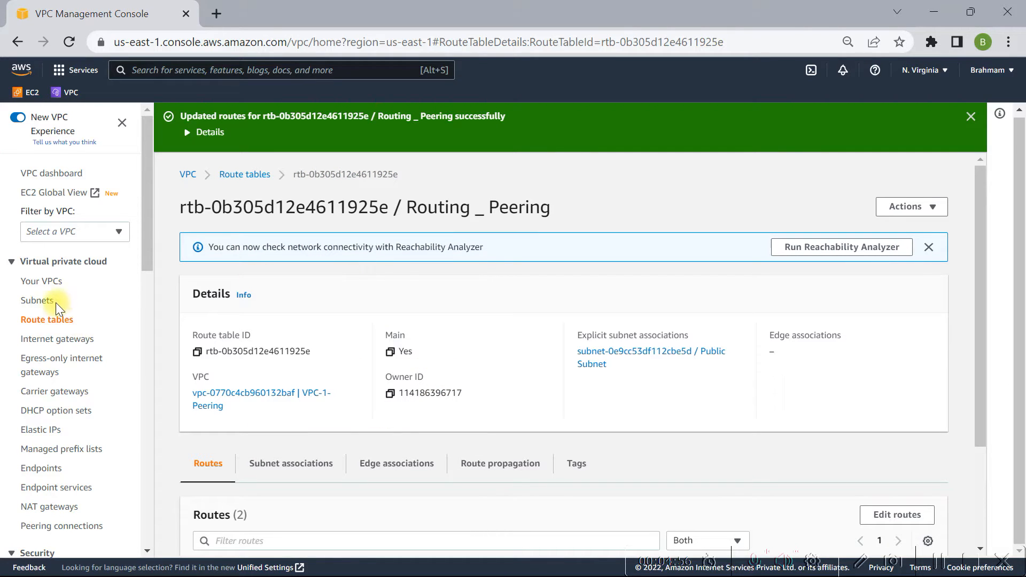
- Switch from the VPC service to the EC2 console in the same region
scroll(59, 374, down, 3)
scroll(61, 424, up, 3)
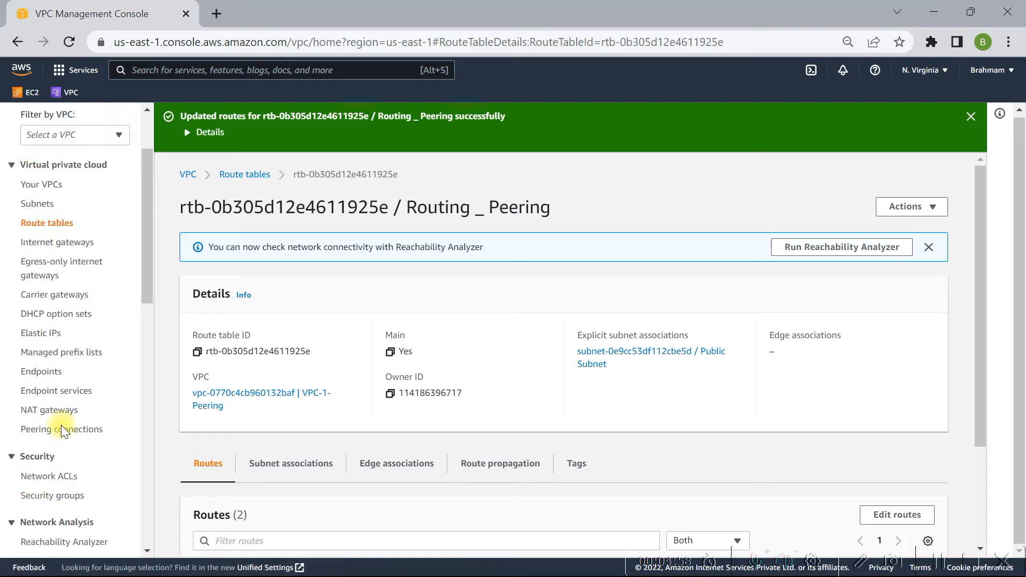
click(27, 92)
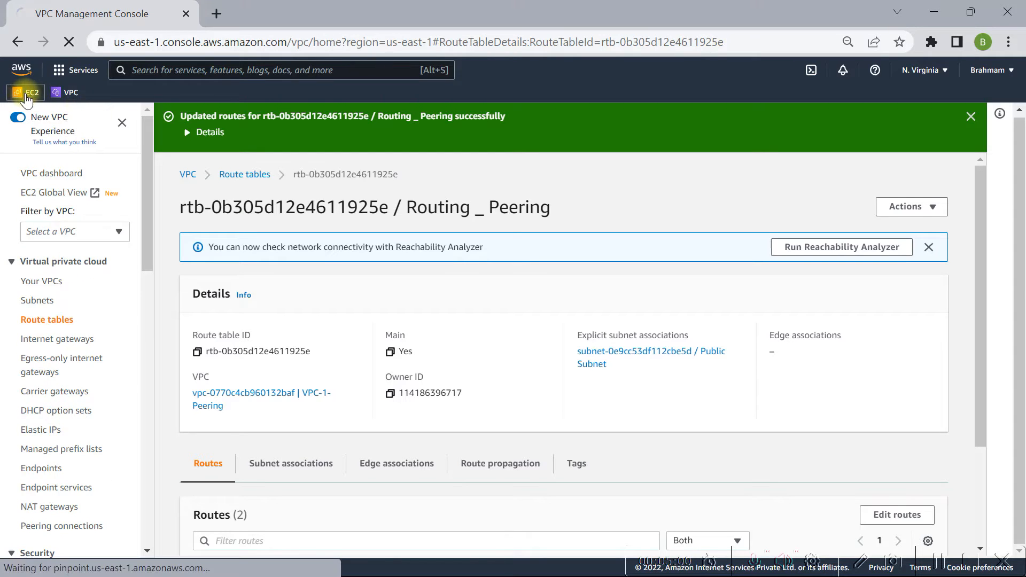